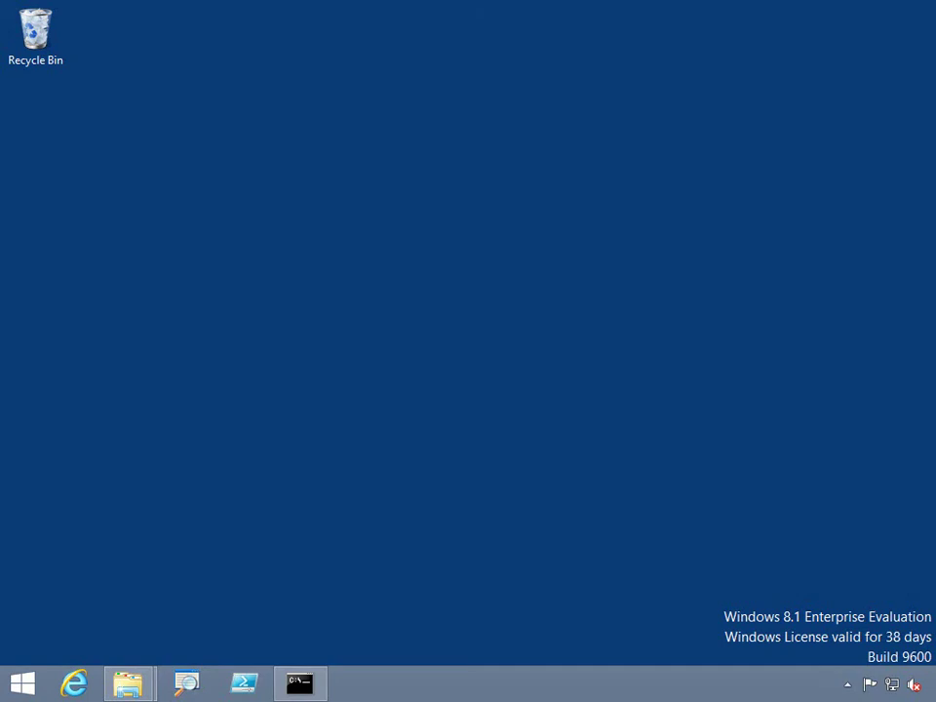
Step: Bring up the amd64 folder window from C:\USMT and sort its files by type
mouse_move(119, 683)
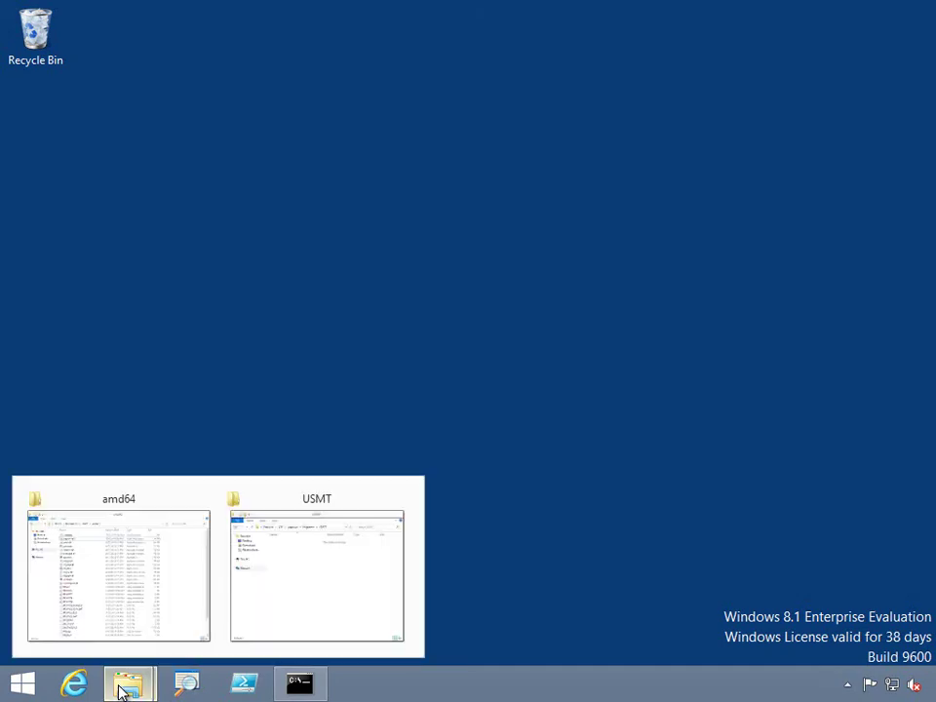
click(122, 610)
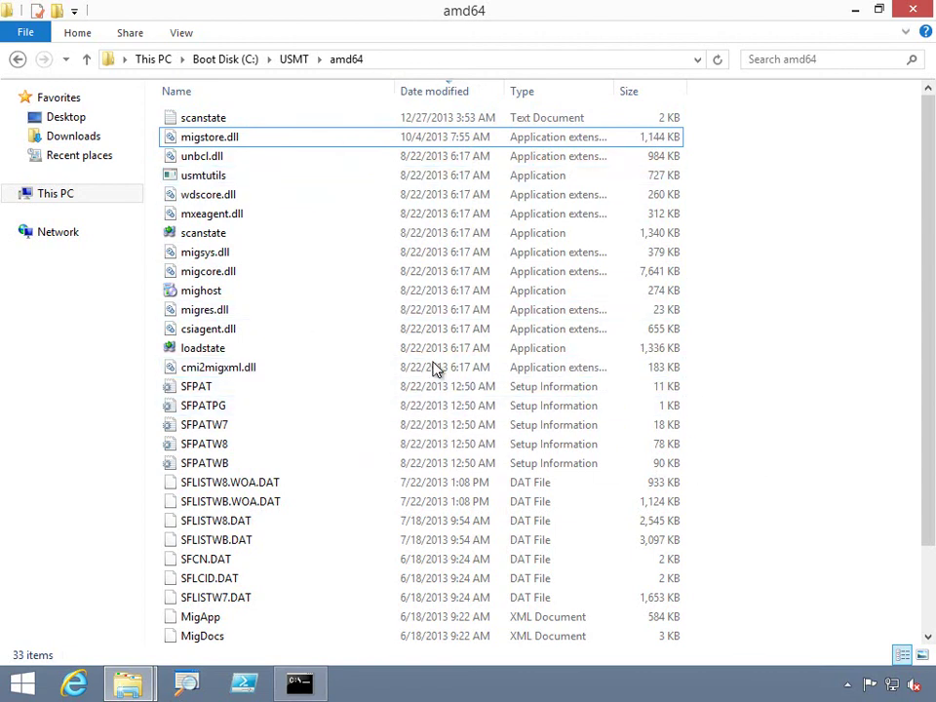
click(226, 143)
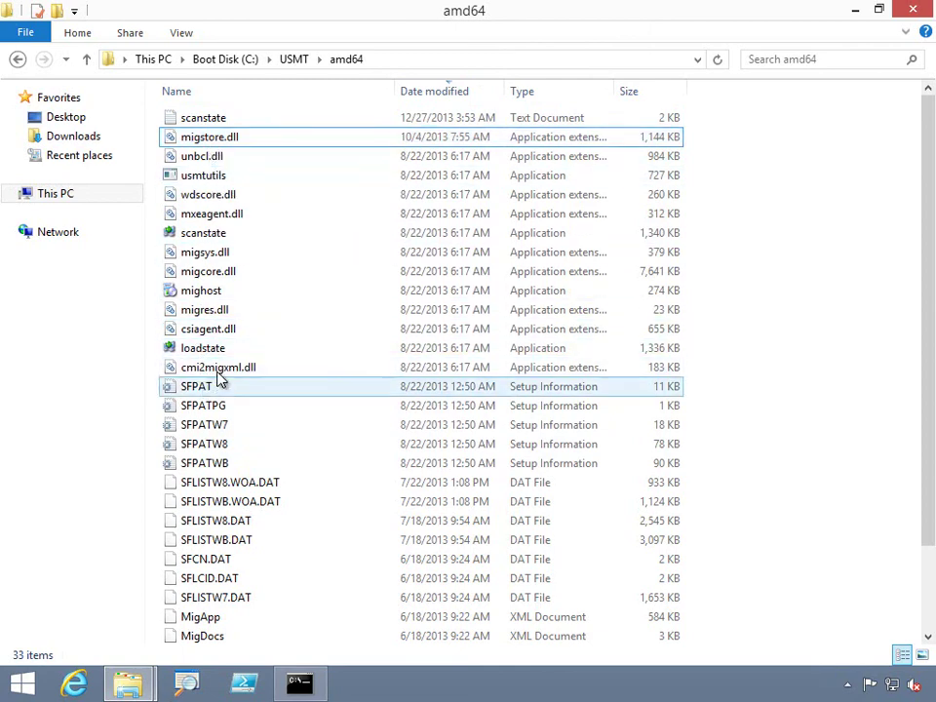
click(559, 95)
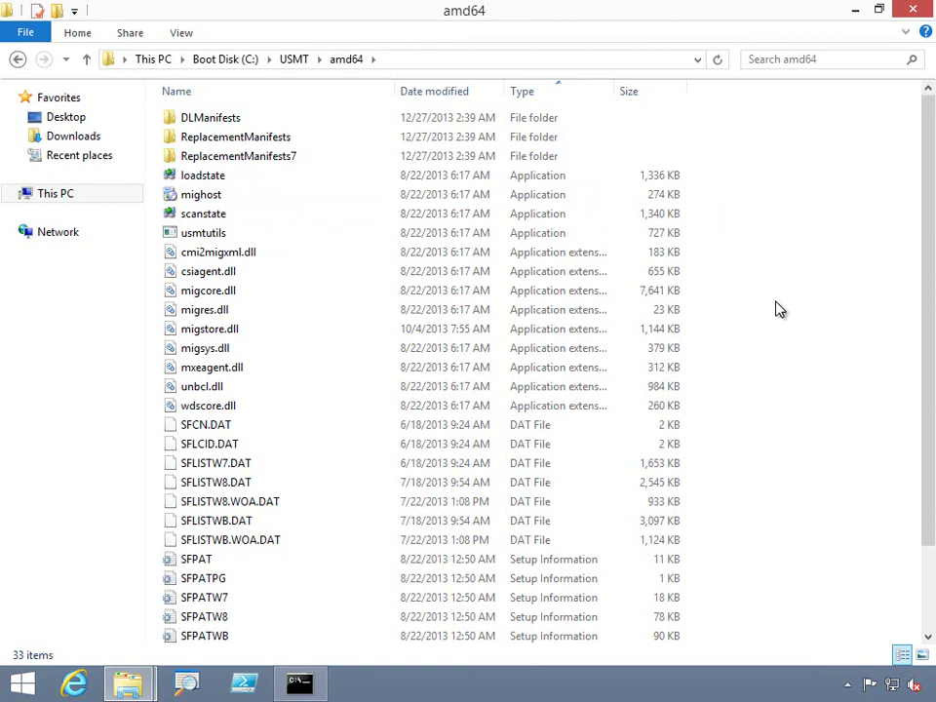
Step: Open the MigUser XML document for editing to examine its video and music migration components, and close it unchanged
scroll(796, 455, down, 2)
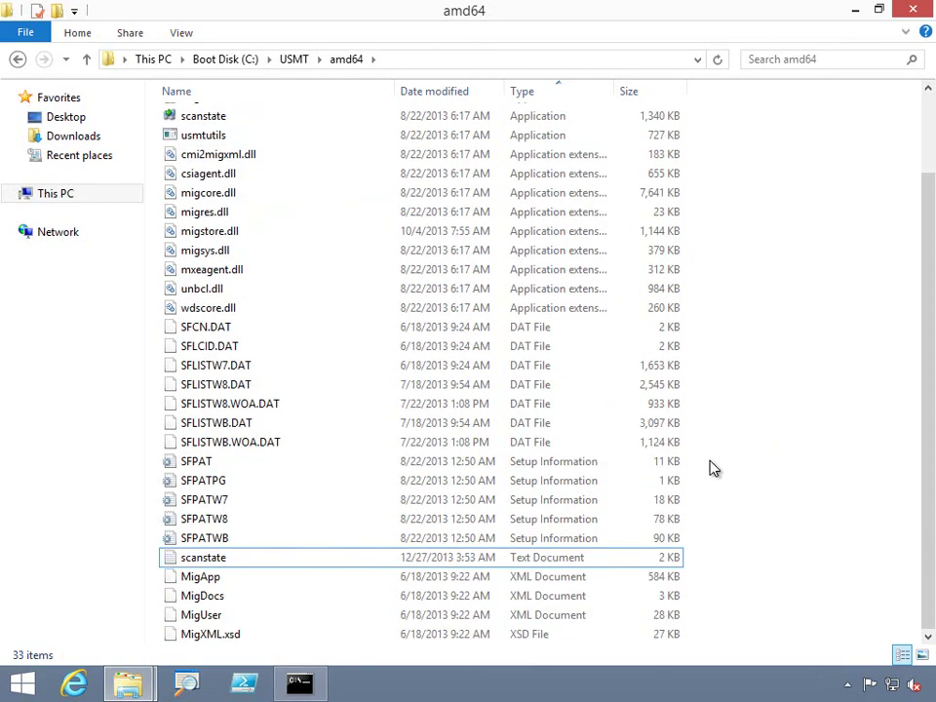
click(206, 618)
right_click(208, 614)
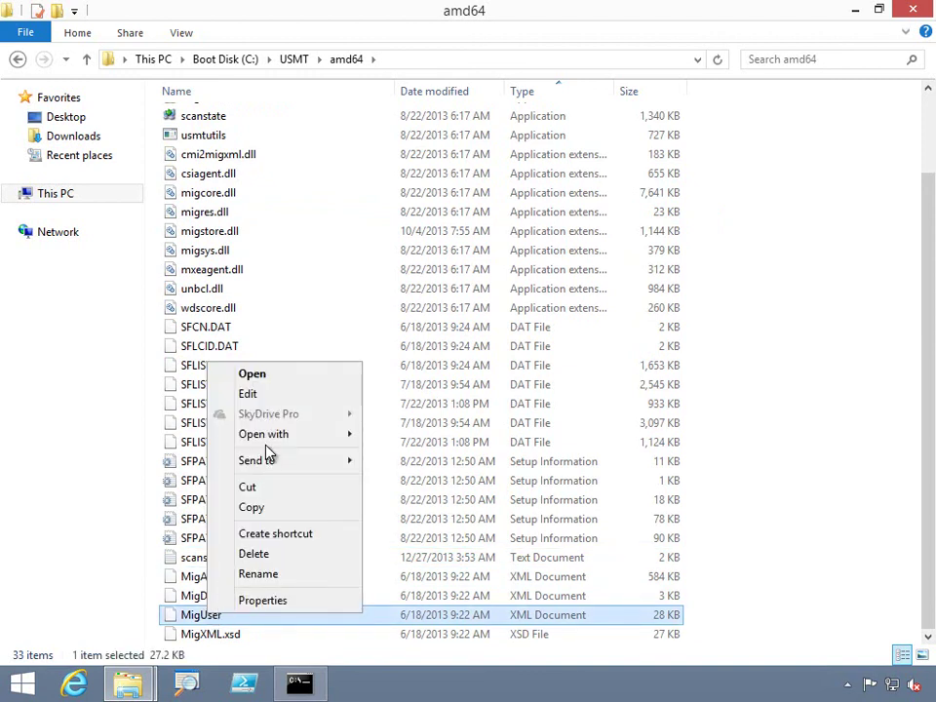
click(256, 397)
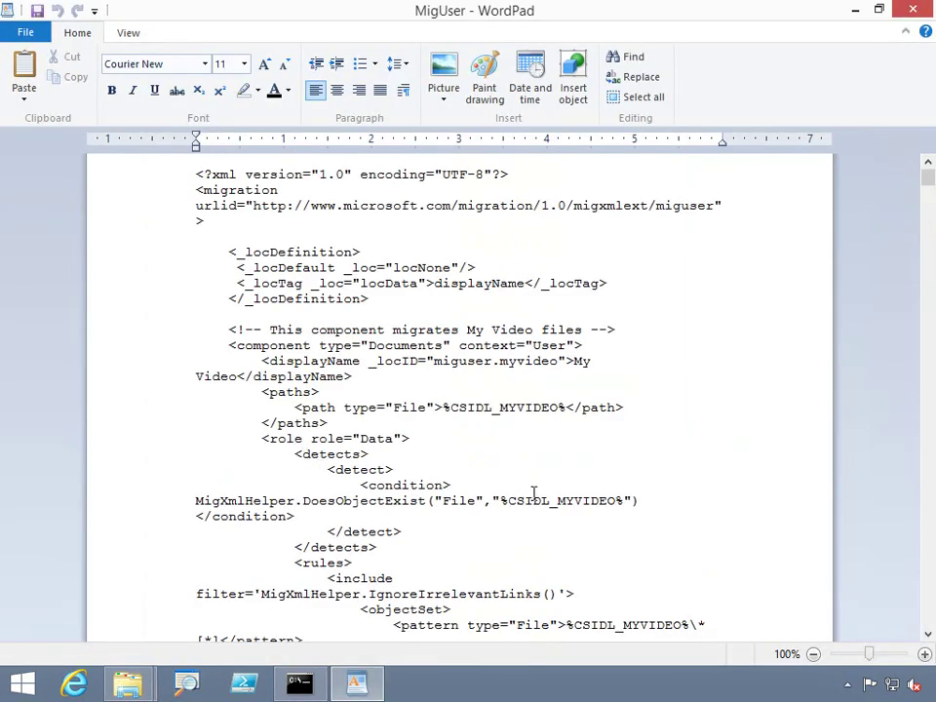
scroll(542, 484, down, 11)
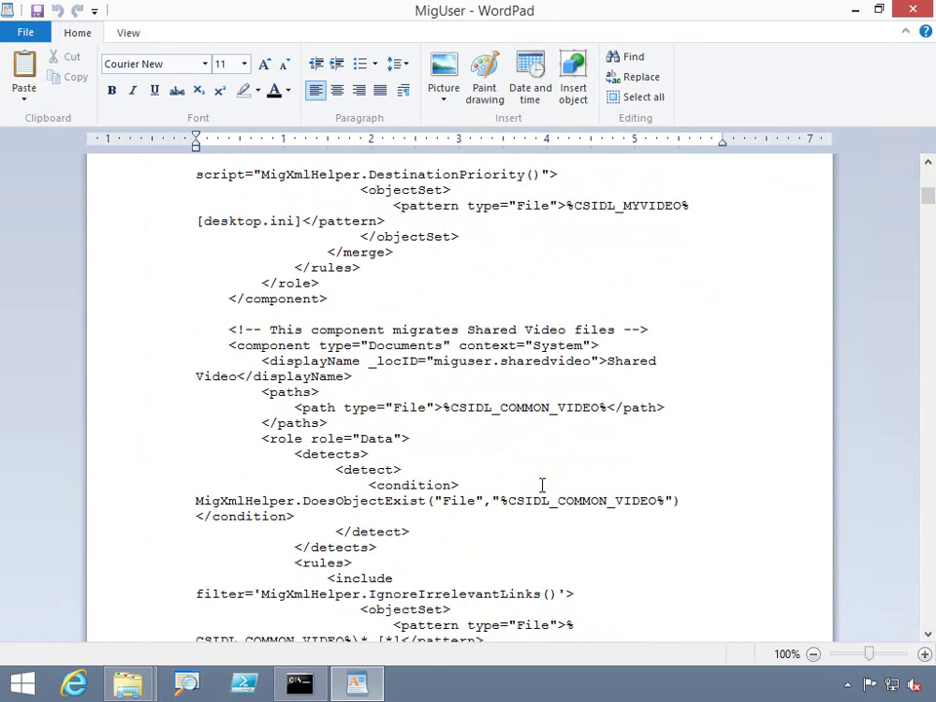
scroll(542, 484, down, 11)
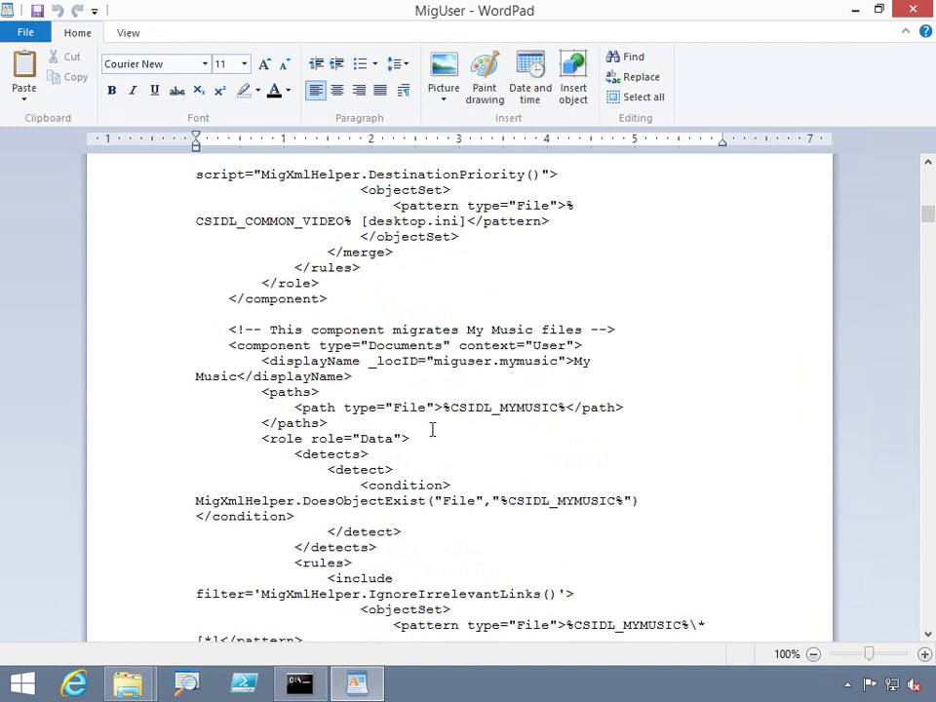
click(913, 10)
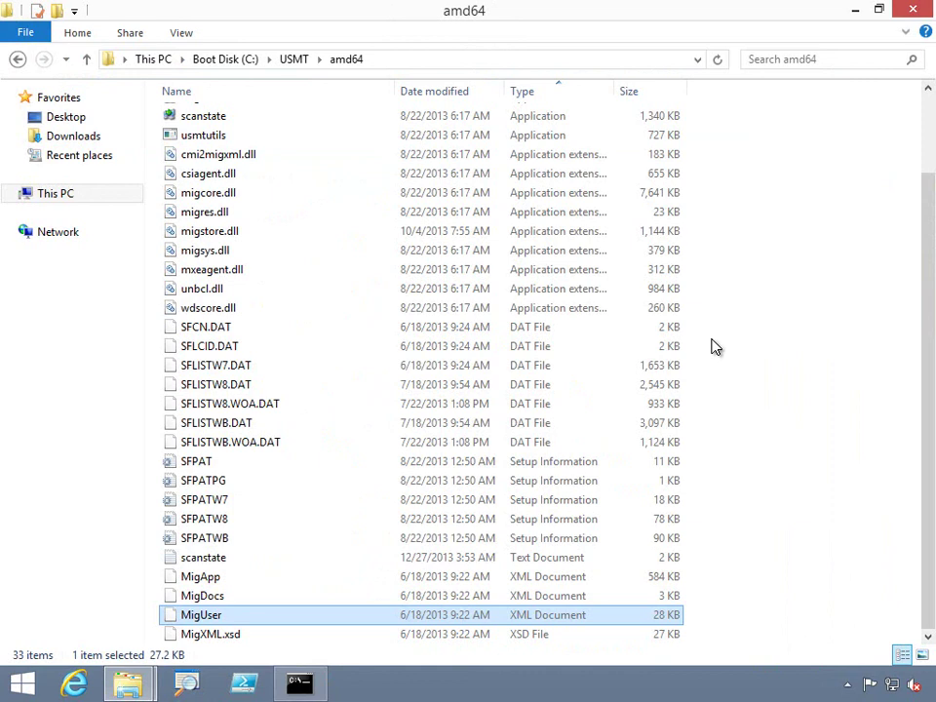
Step: Switch to the administrator Command Prompt and clear the unexecuted cd command from the prompt line
click(310, 688)
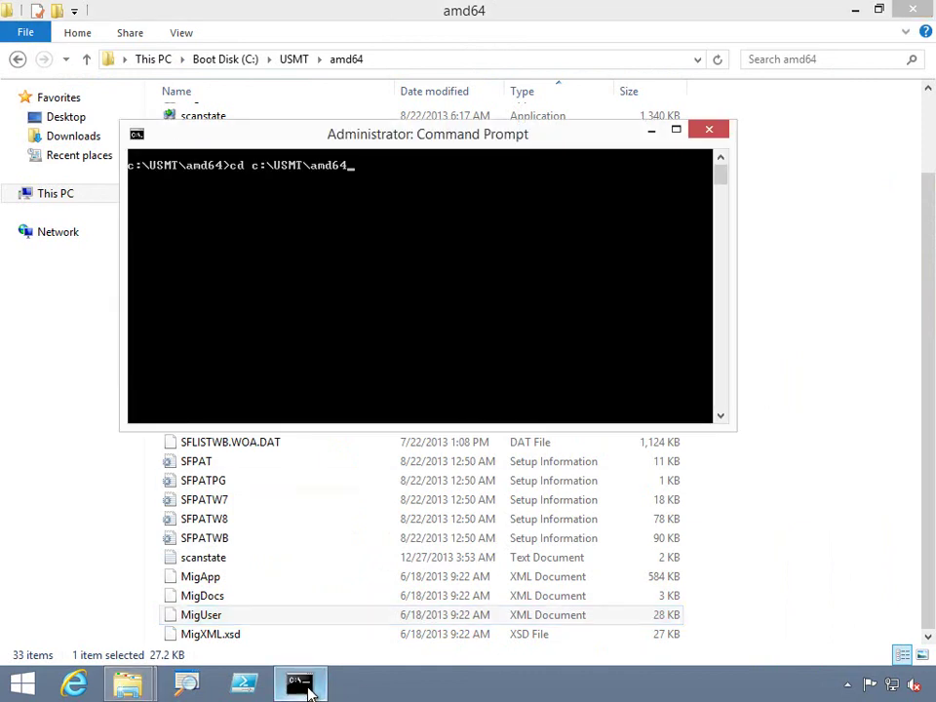
key(BackSpace)
key(BackSpace)
key(BackSpace)
key(BackSpace)
key(BackSpace)
key(BackSpace)
key(BackSpace)
key(BackSpace)
key(BackSpace)
key(BackSpace)
key(BackSpace)
key(BackSpace)
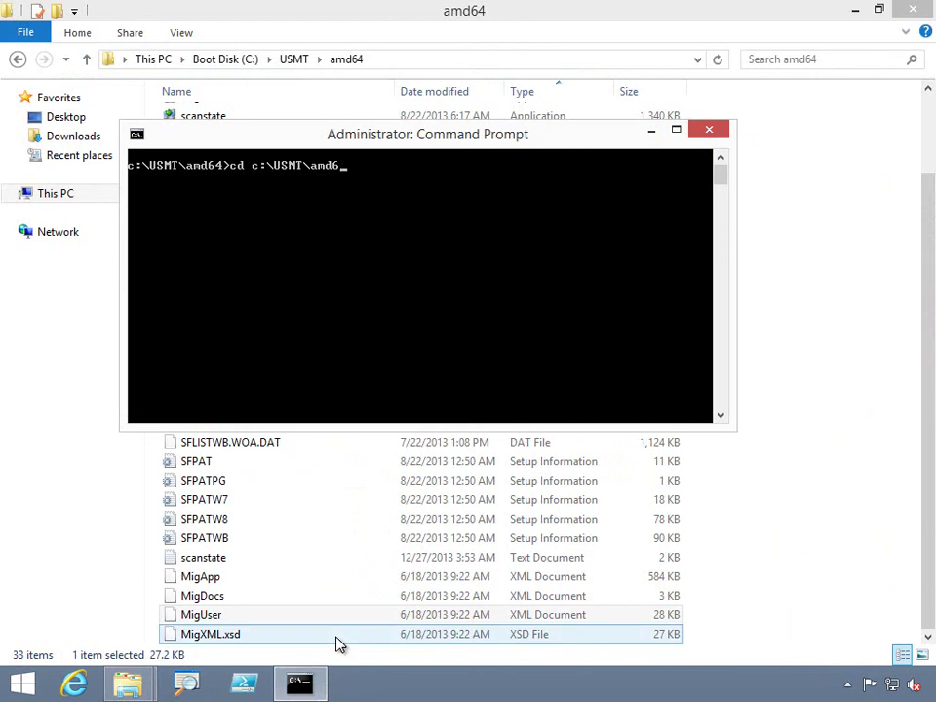
key(BackSpace)
key(BackSpace)
key(BackSpace)
key(BackSpace)
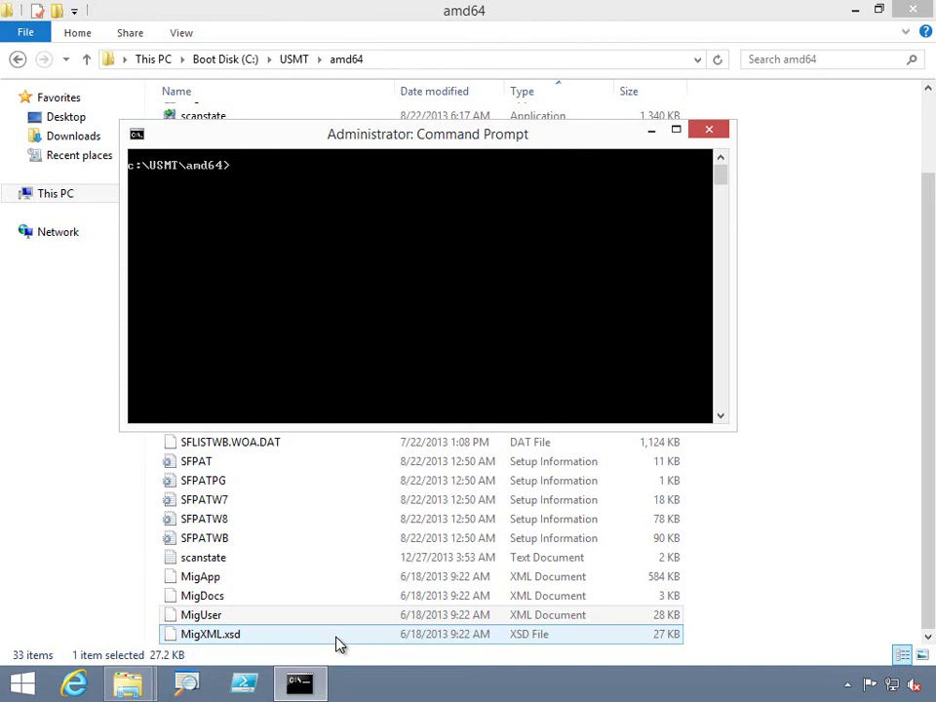
key(super+x)
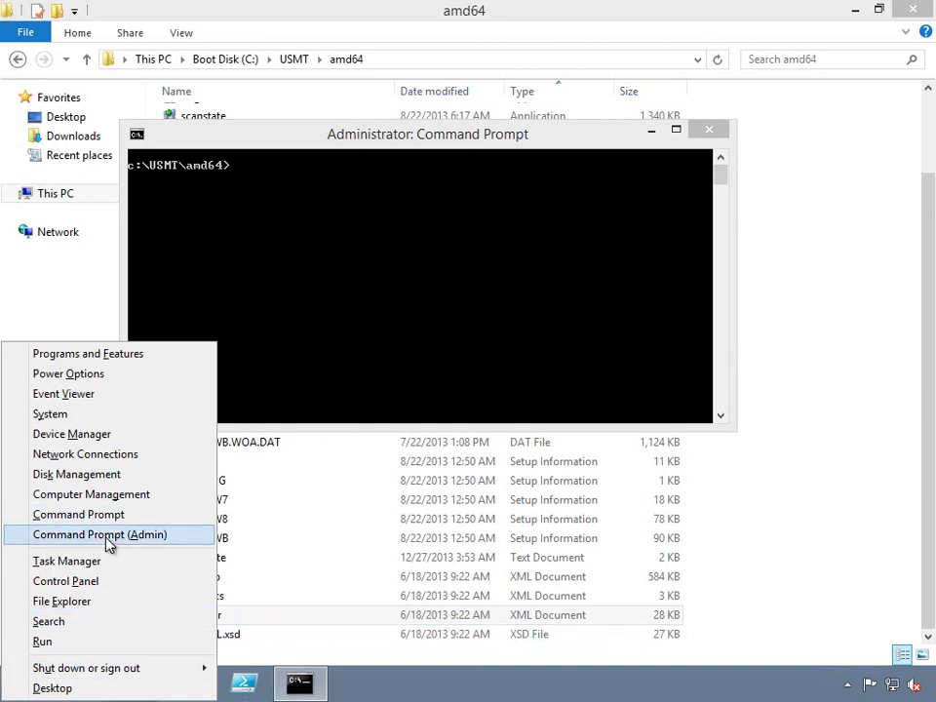
click(444, 223)
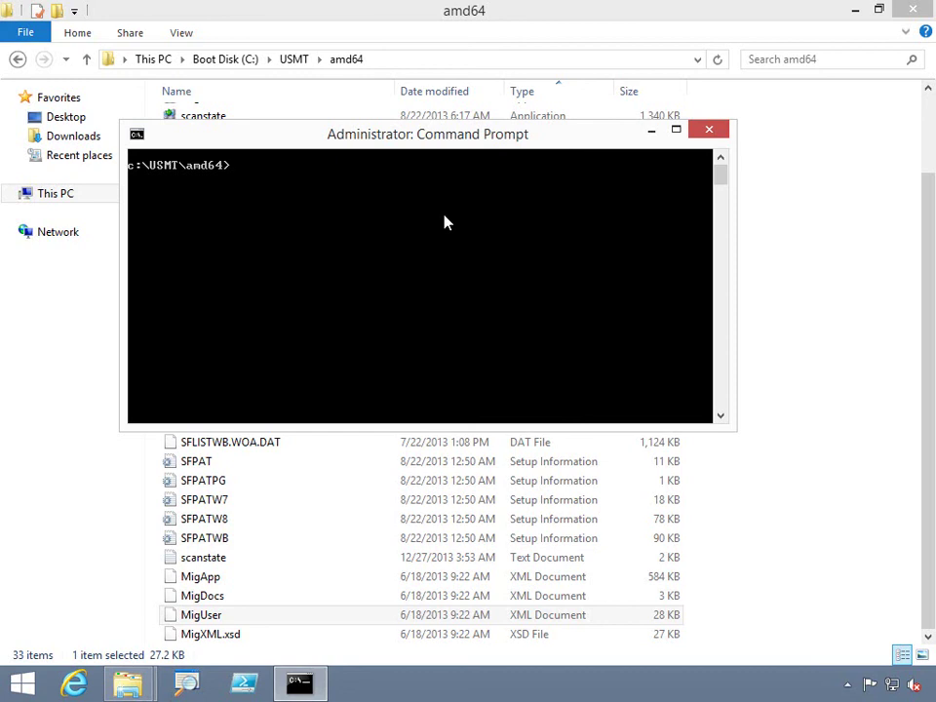
Step: Generate a migration configuration file by running scanstate.exe /genconfig:config.xml in the amd64 folder
text(scanstate.exe  /gen)
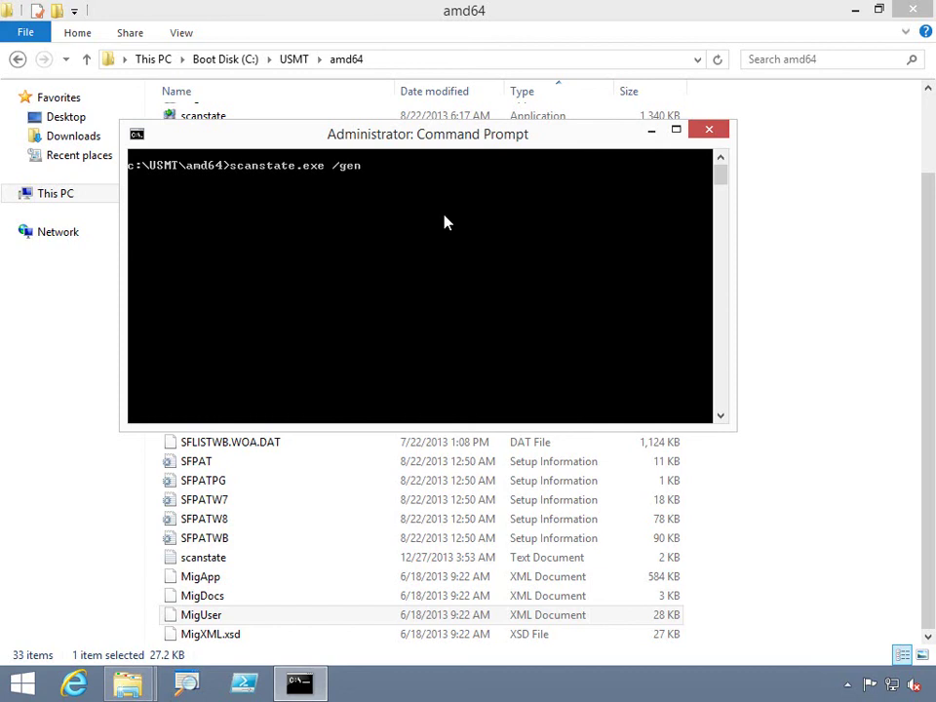
text(con)
text(fig)
text(:)
text(comnfoig)
key(BackSpace)
key(BackSpace)
key(BackSpace)
key(BackSpace)
key(BackSpace)
key(BackSpace)
text(nfig./)
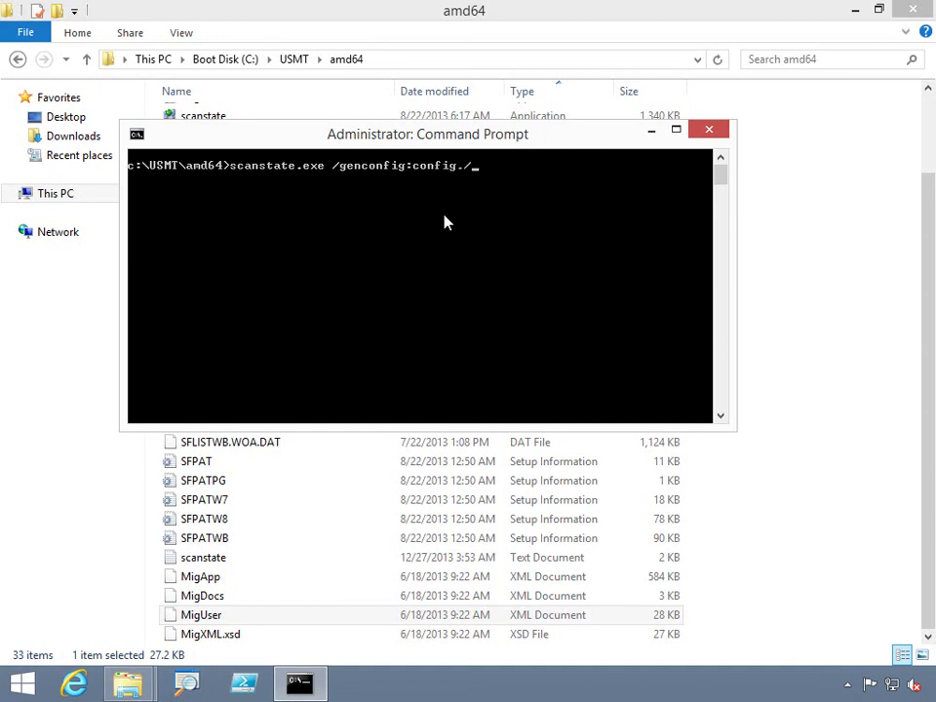
key(BackSpace)
text(cmln)
key(BackSpace)
key(BackSpace)
key(BackSpace)
key(BackSpace)
text(xml)
key(Return)
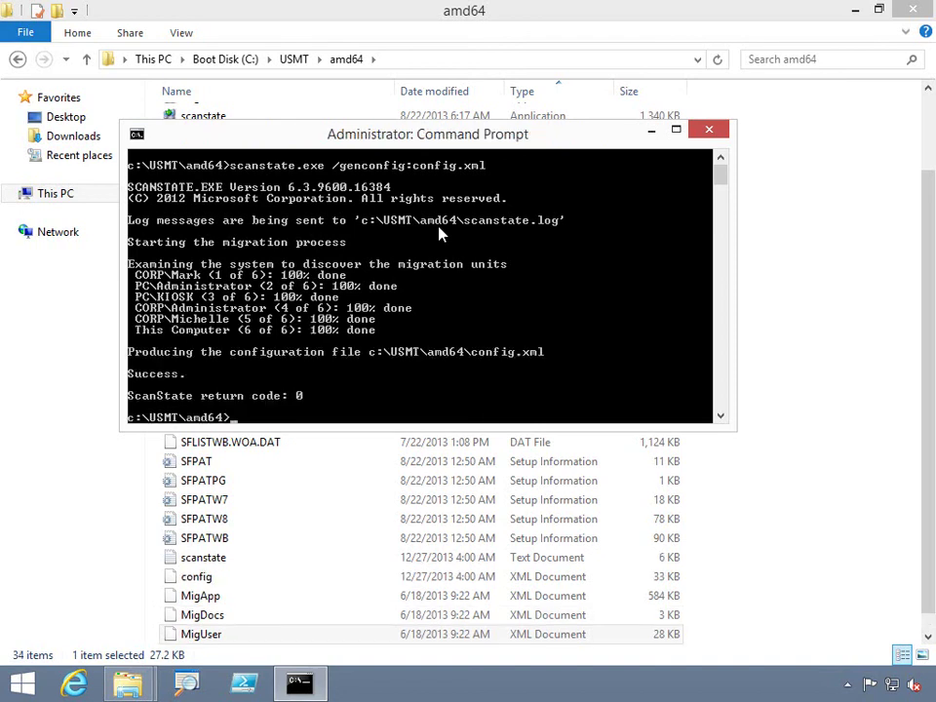
Step: Open the generated config XML document from the amd64 folder for editing
click(200, 583)
right_click(200, 583)
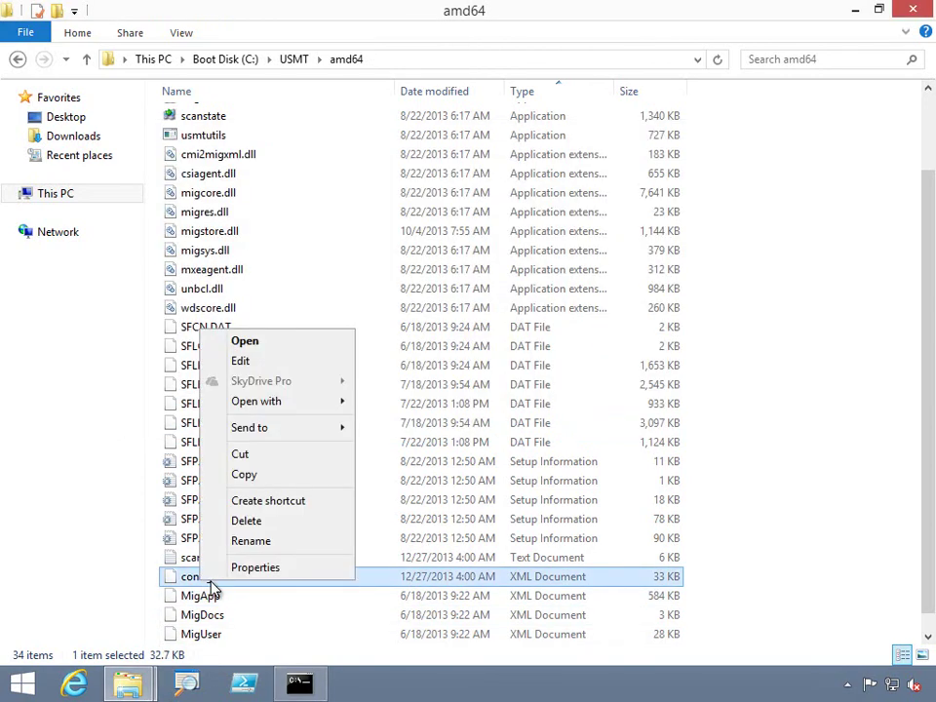
click(242, 362)
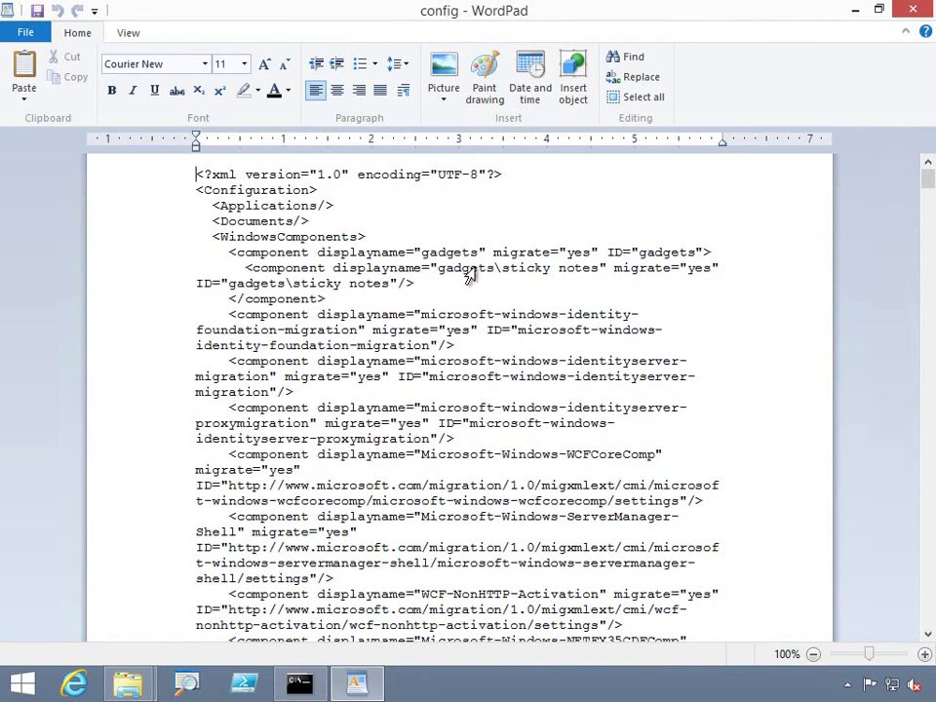
Step: Set the migrate attribute of the top-level gadgets component to "no" in config.xml
click(592, 252)
key(BackSpace)
key(BackSpace)
key(BackSpace)
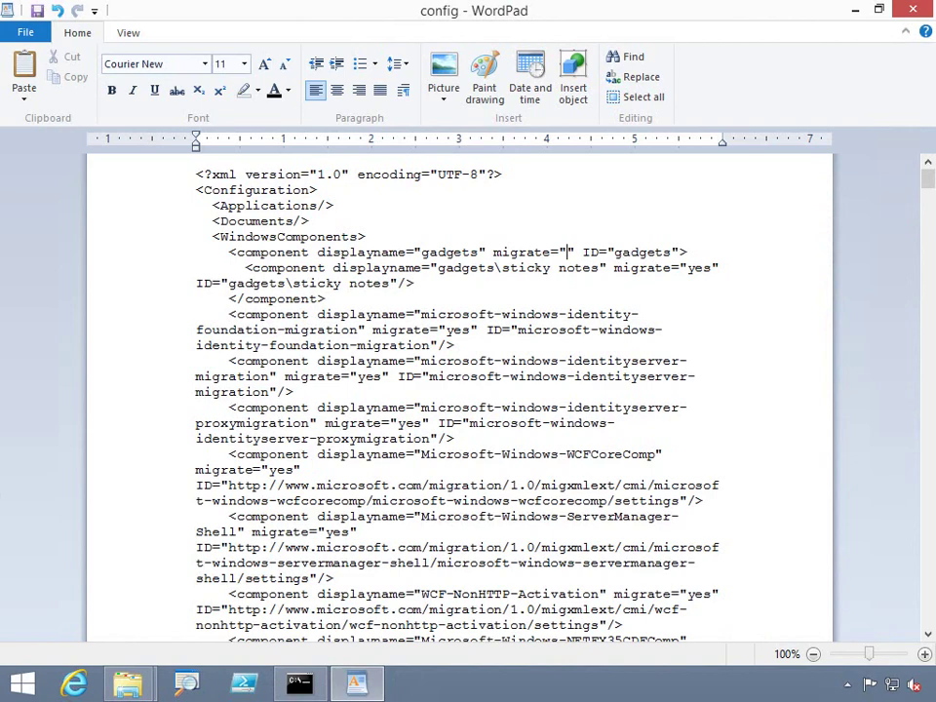
text(no)
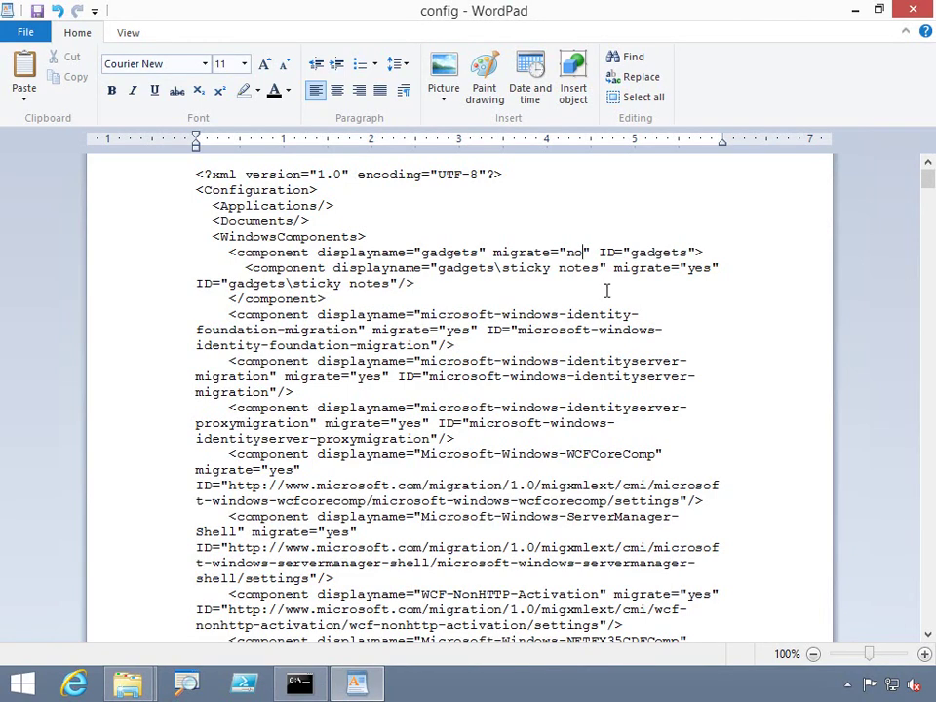
Step: Review the policy and profile control examples at the end of config.xml, and close the file with its changes saved
drag(935, 256, 907, 639)
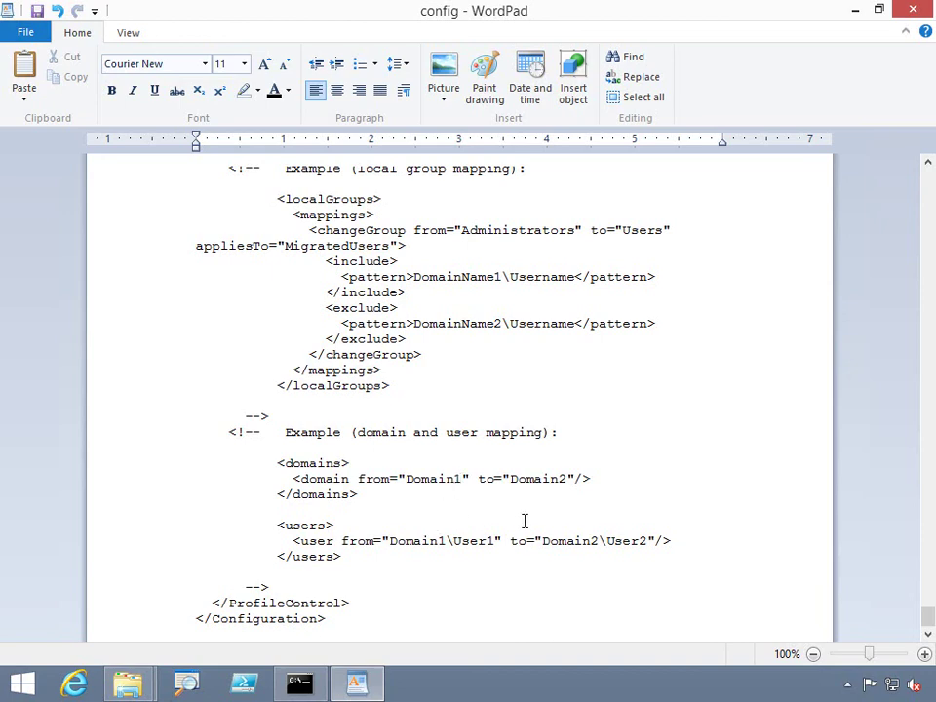
scroll(528, 519, up, 2)
scroll(534, 502, up, 9)
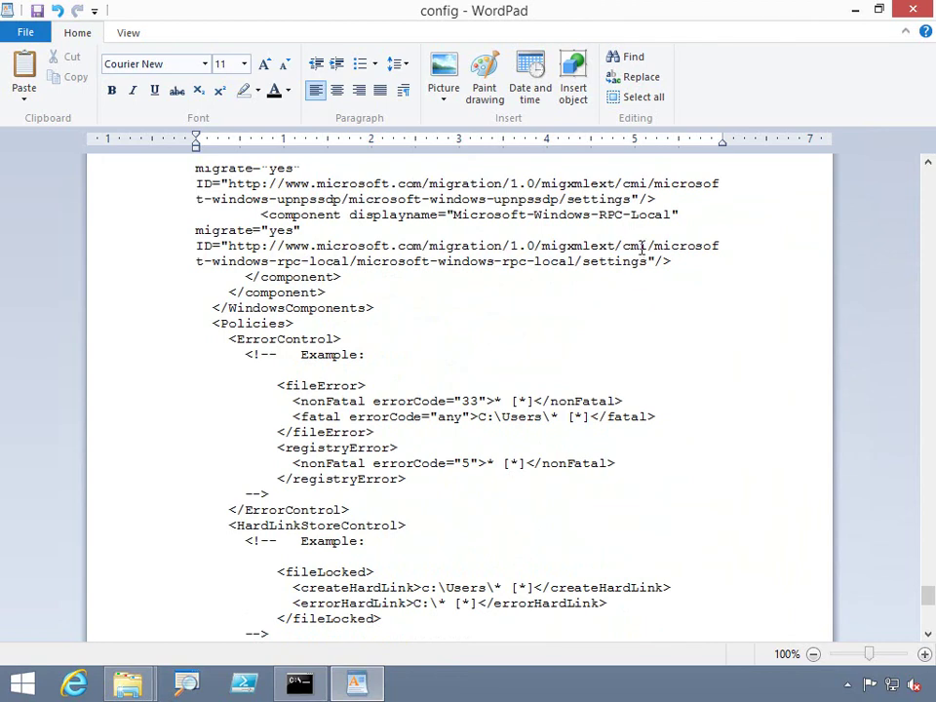
scroll(561, 432, down, 4)
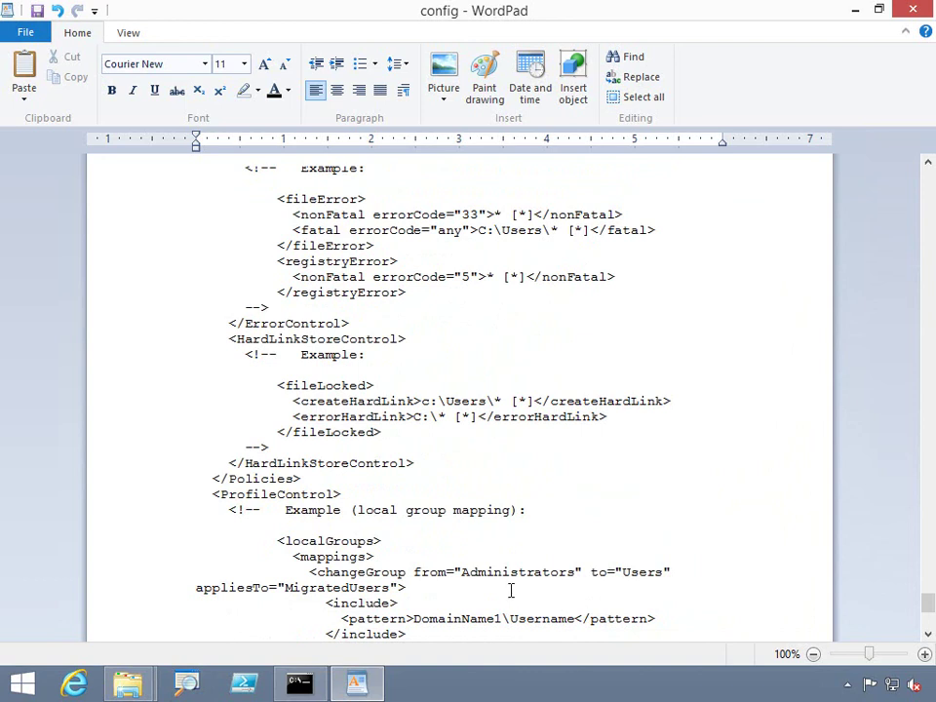
click(915, 11)
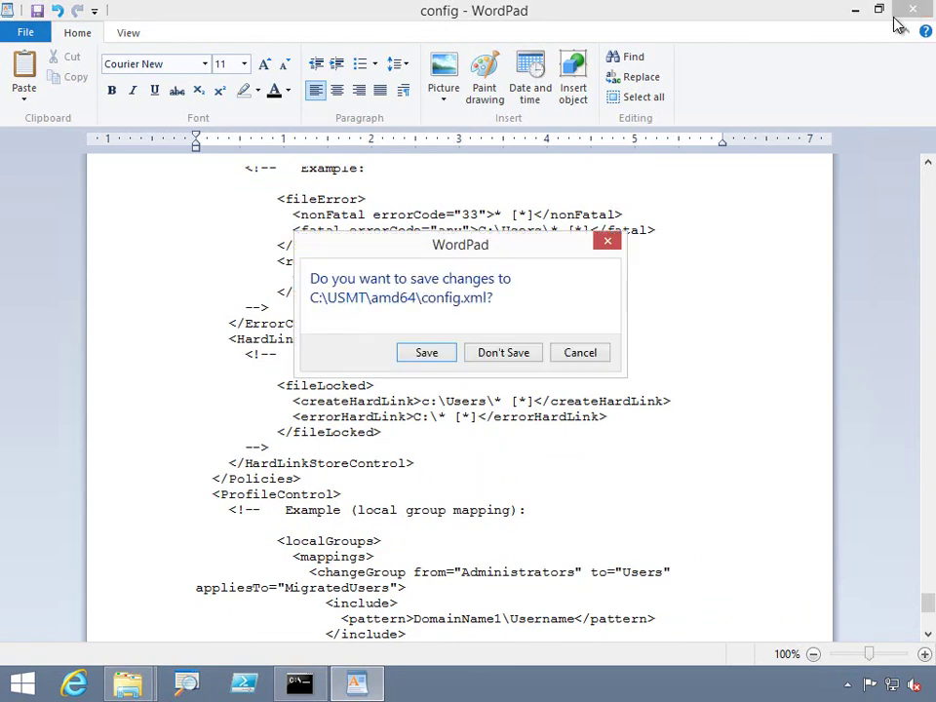
click(440, 355)
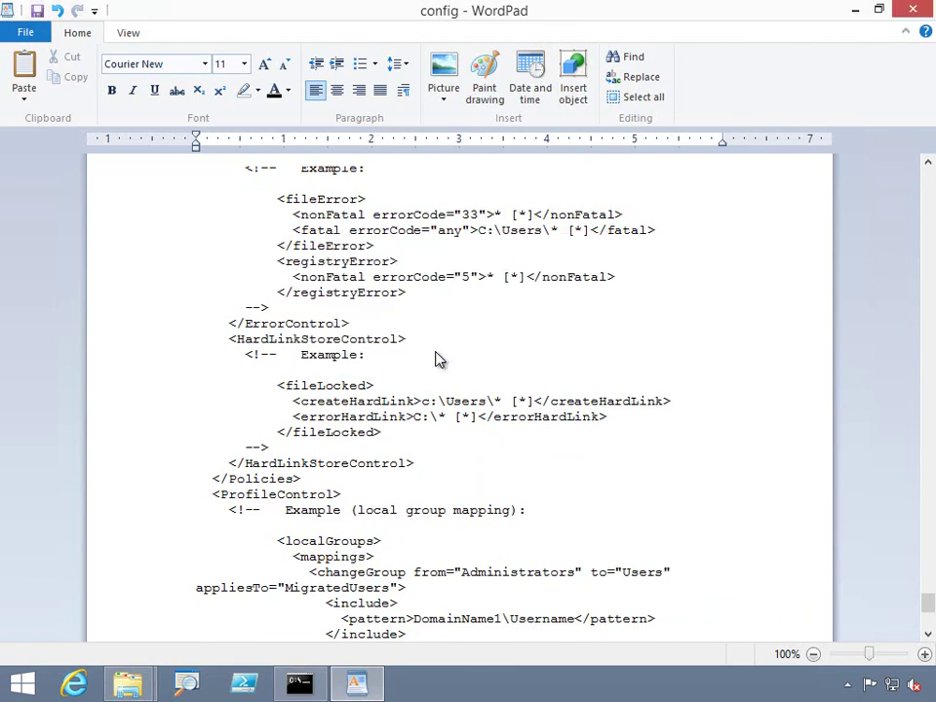
Step: In the Command Prompt, enter without running: scanstate.exe i:\pc1 /i:migapp.xml /i:migdocs.xml /o /config:config.xml /nocompress
click(303, 685)
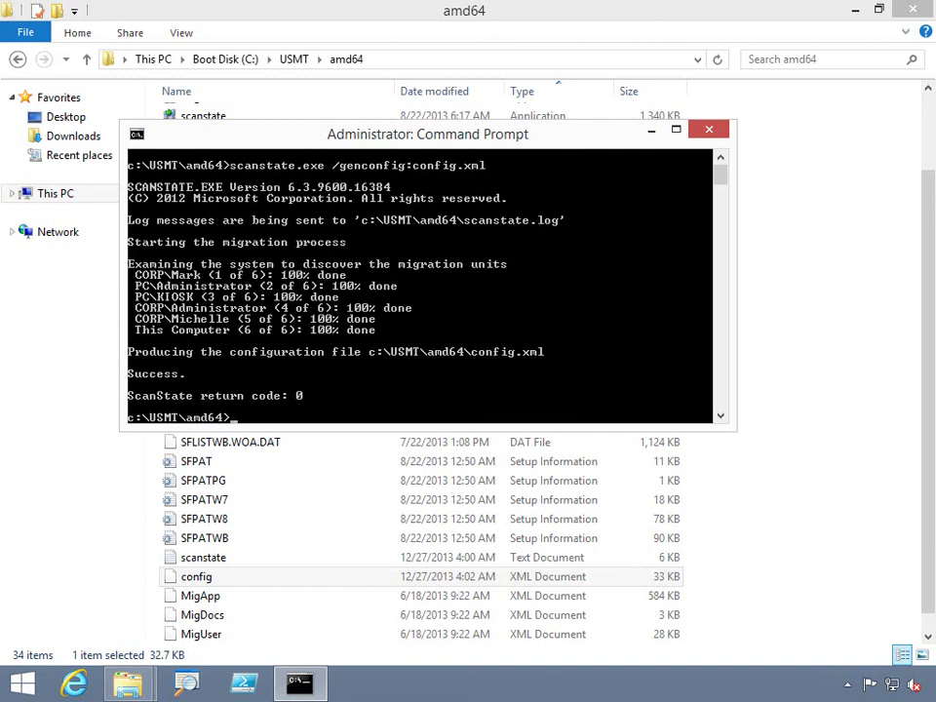
text(s)
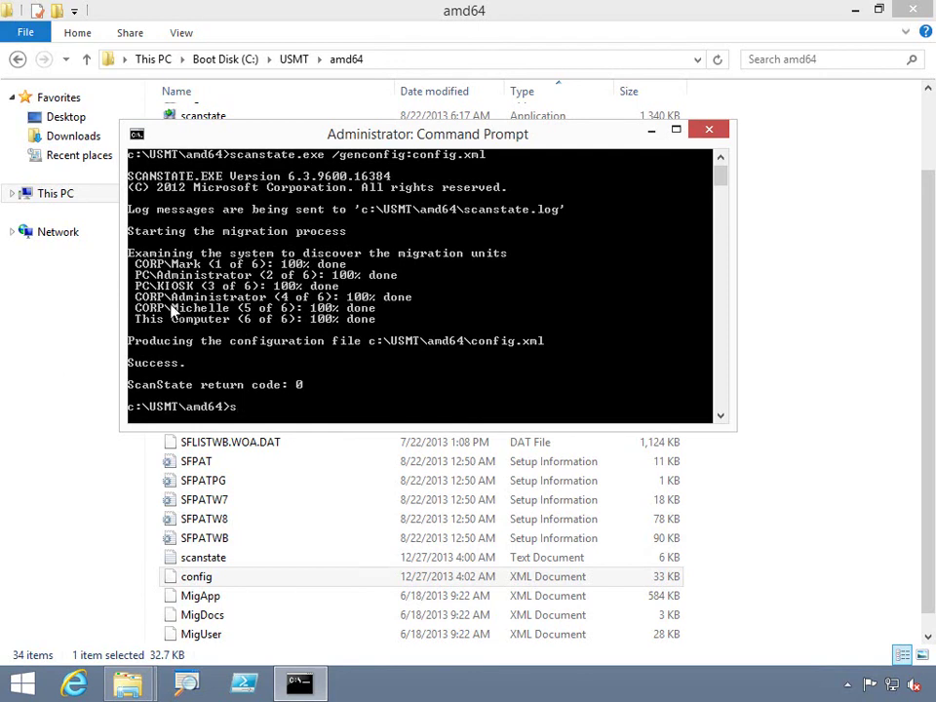
text(canstate)
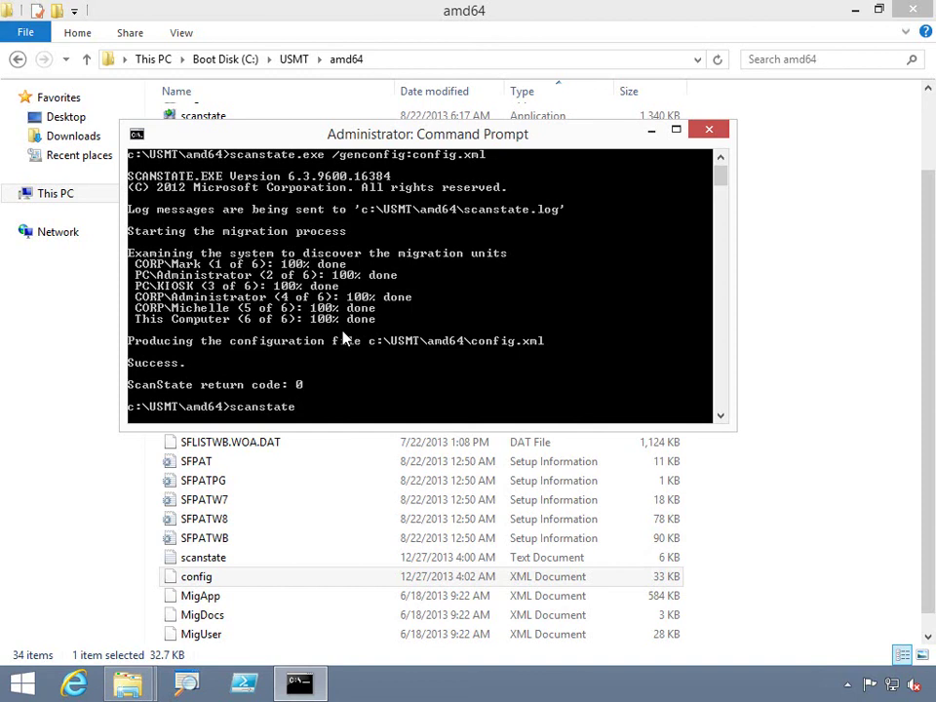
text(.exe i:\pc1 /i:migapp)
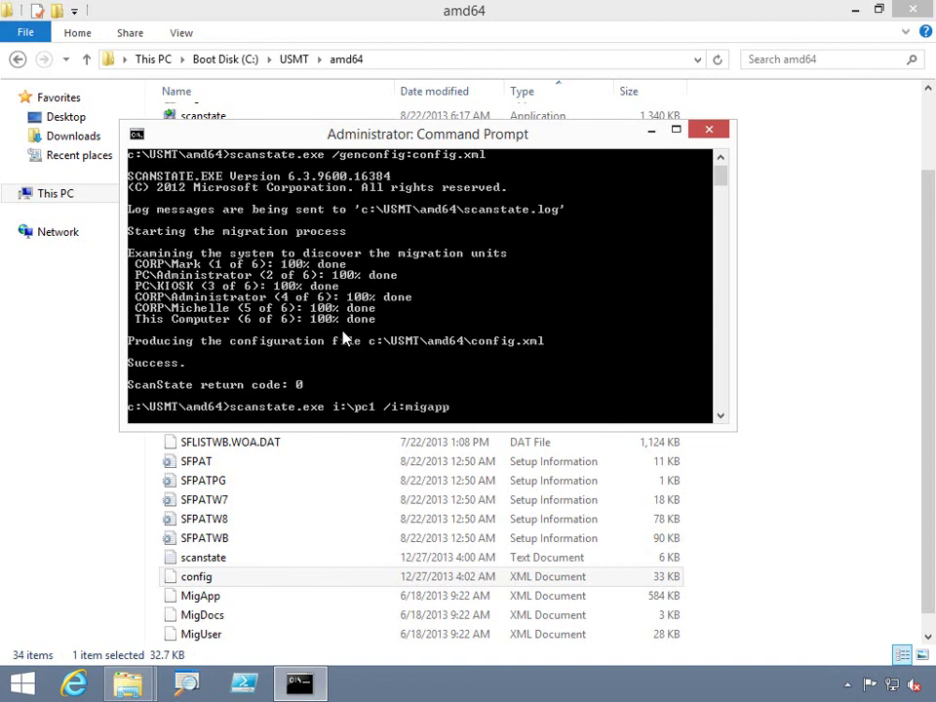
text(.xml /i:migdocs.xml /o /con)
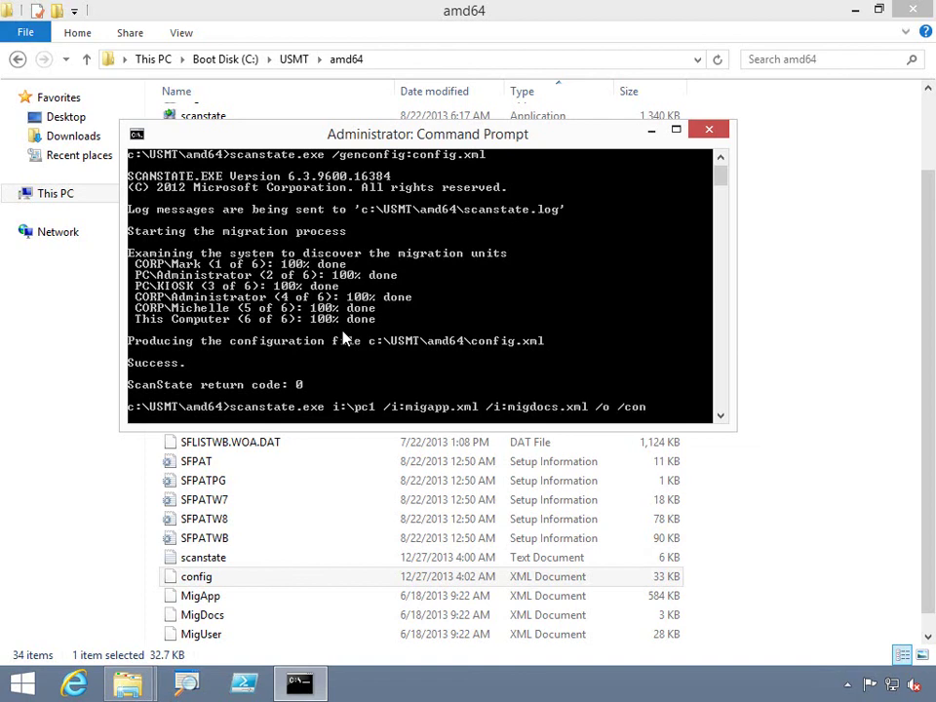
text(fig:config.xml)
text(nocompress)
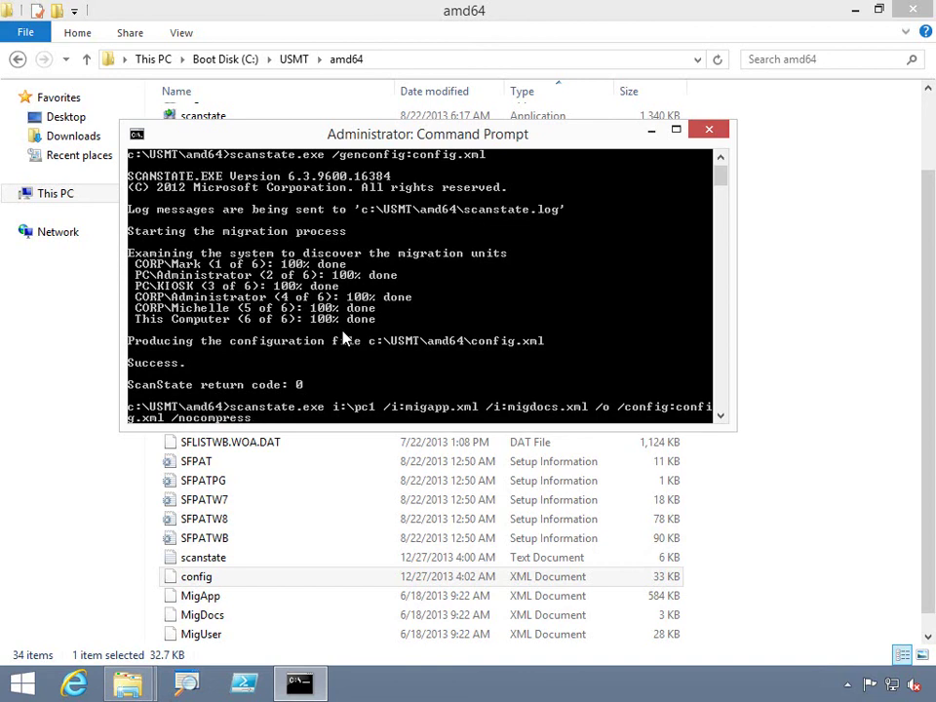
Step: Try /encrypt /key: in place of the /nocompress option in the pending scanstate command, and restore /nocompress
key(BackSpace)
key(BackSpace)
key(BackSpace)
key(BackSpace)
key(BackSpace)
key(BackSpace)
key(BackSpace)
key(BackSpace)
key(BackSpace)
key(BackSpace)
text(encrypt /key:)
key(BackSpace)
key(BackSpace)
key(BackSpace)
key(BackSpace)
key(BackSpace)
key(BackSpace)
key(BackSpace)
key(BackSpace)
key(BackSpace)
key(BackSpace)
key(BackSpace)
key(BackSpace)
key(BackSpace)
text(nocompress)
Step: Append the /v:5 and /c options to the pending scanstate command and run it
text(/V)
key(BackSpace)
text(v:5)
key(Return)
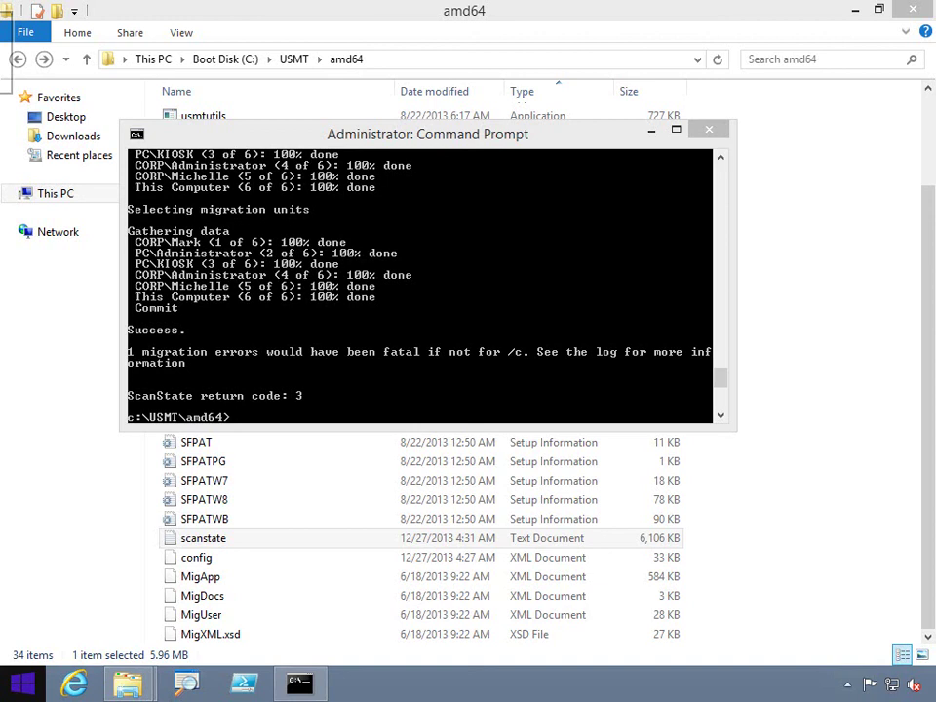
Step: Open the scanstate log from the amd64 folder to read the migration messages
double_click(213, 542)
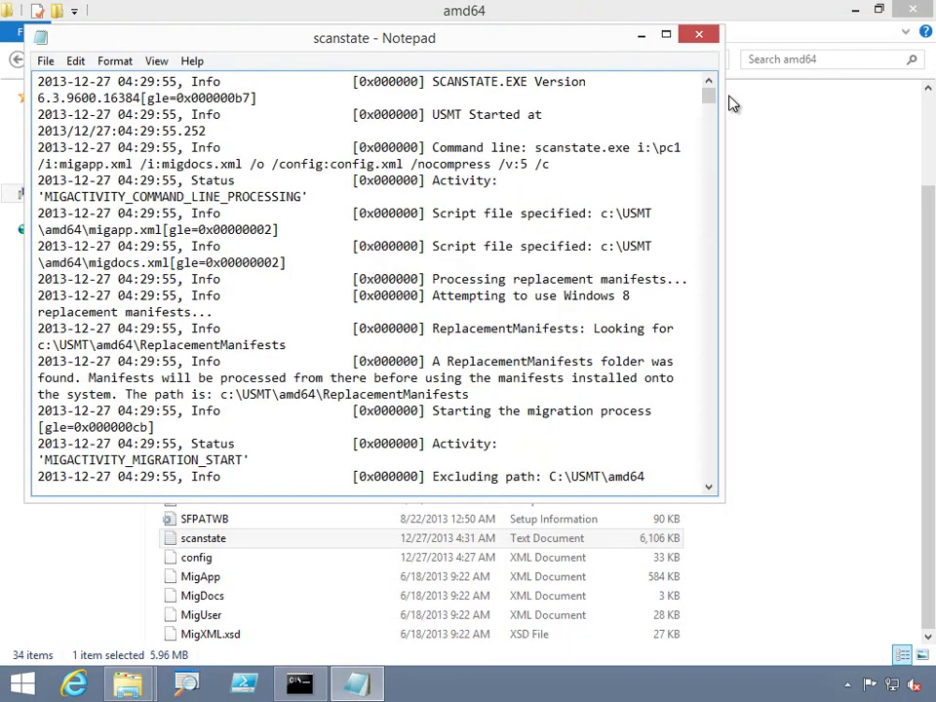
Step: Examine the USMT error summary at the end of the scanstate log, highlight the first-occurrence error description, and close the log
drag(711, 99, 706, 489)
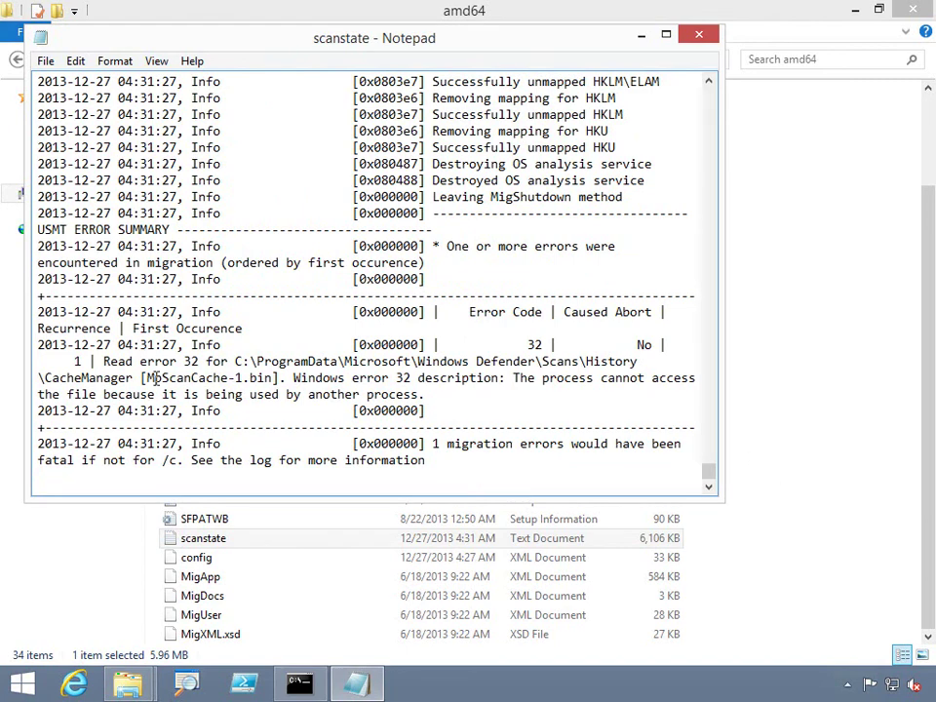
drag(73, 361, 443, 395)
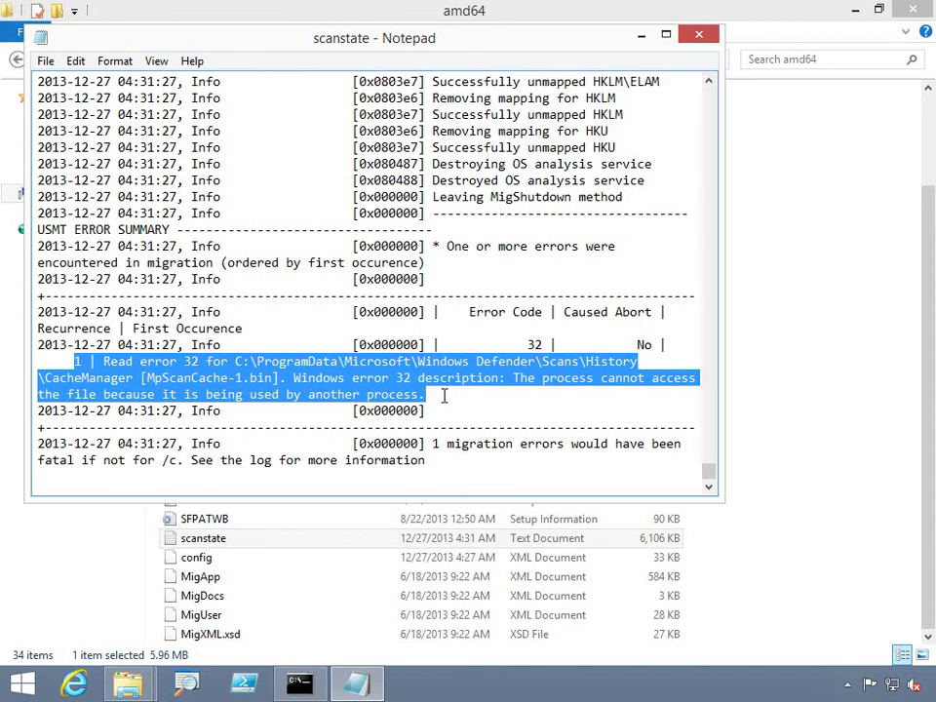
click(700, 37)
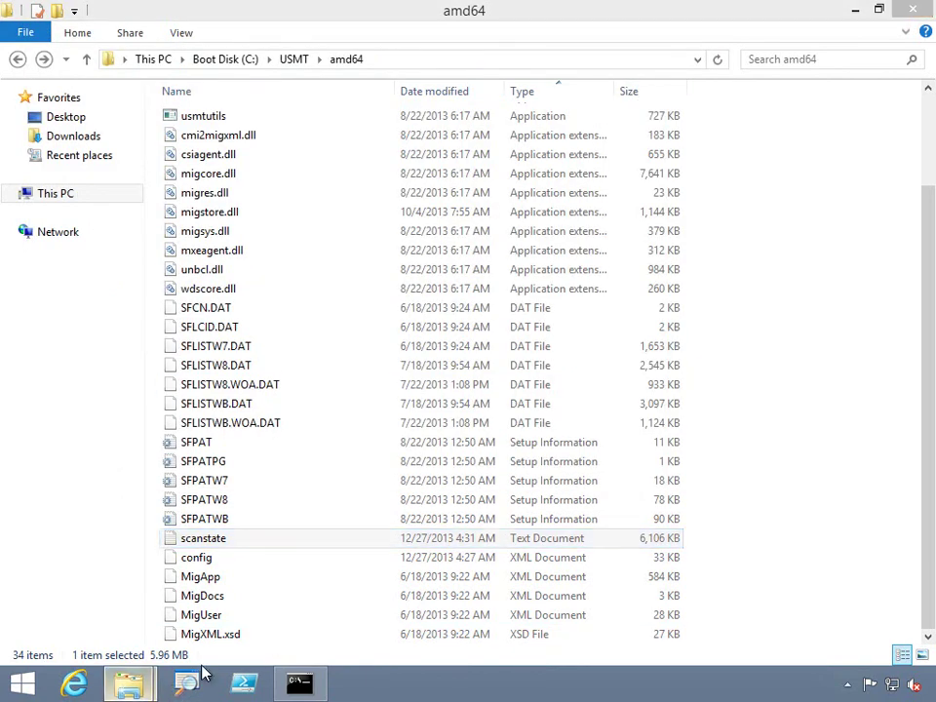
Step: In the capture$ share's Migration folder, browse to pc1\USMT\File\C$ to examine the captured folders
mouse_move(128, 683)
click(299, 589)
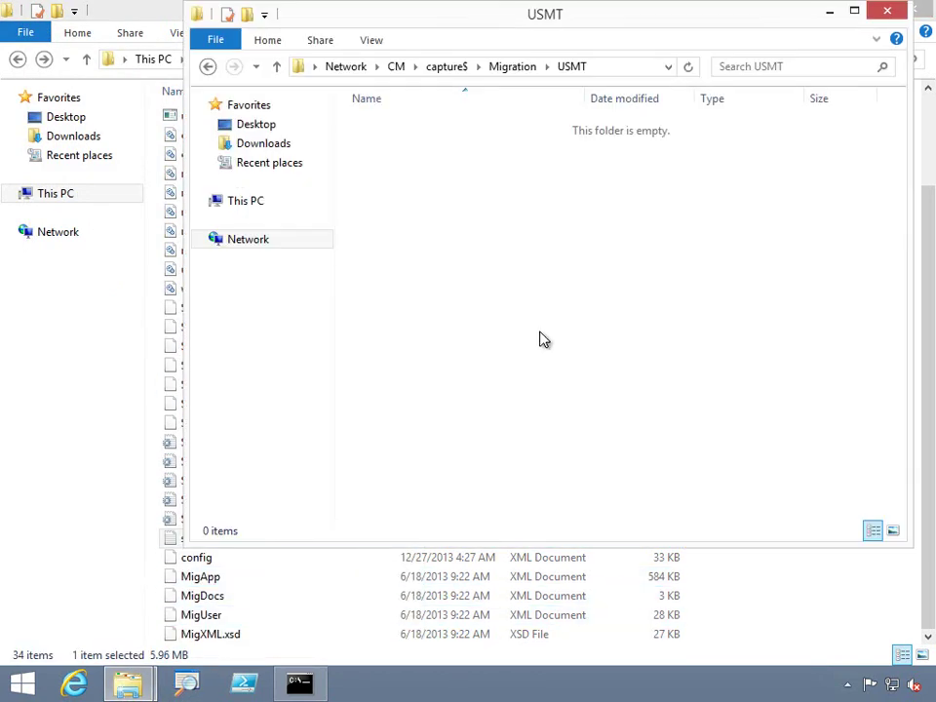
click(689, 69)
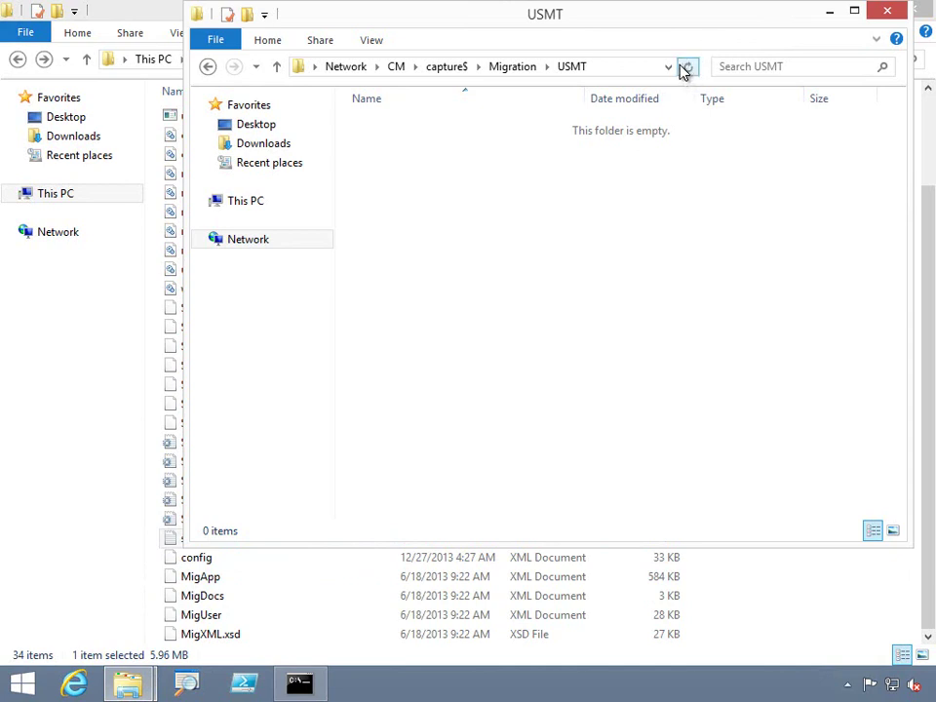
click(519, 69)
double_click(378, 130)
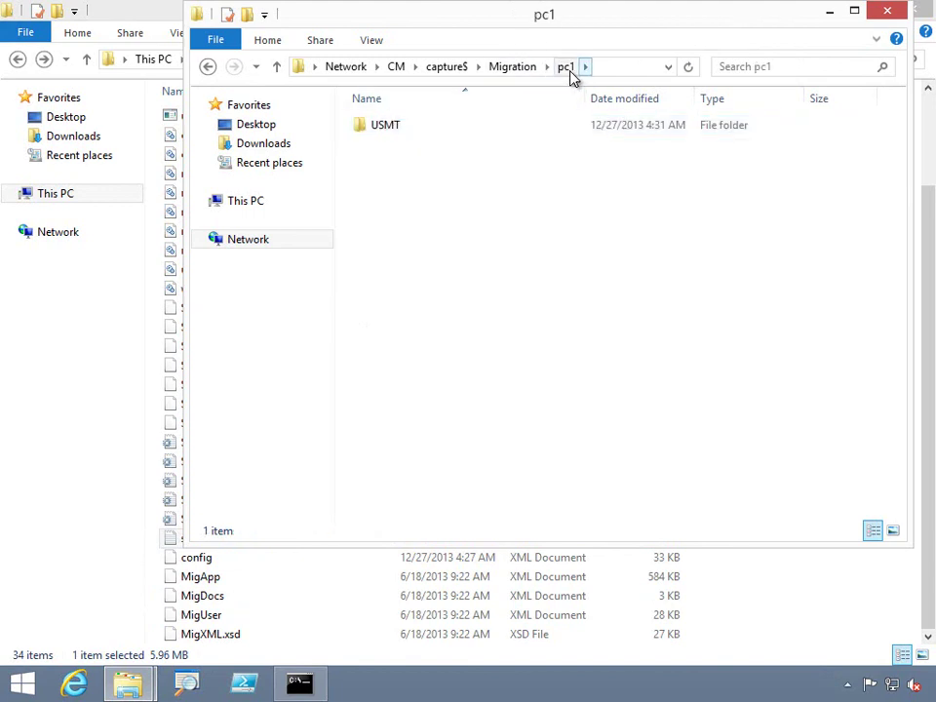
double_click(390, 133)
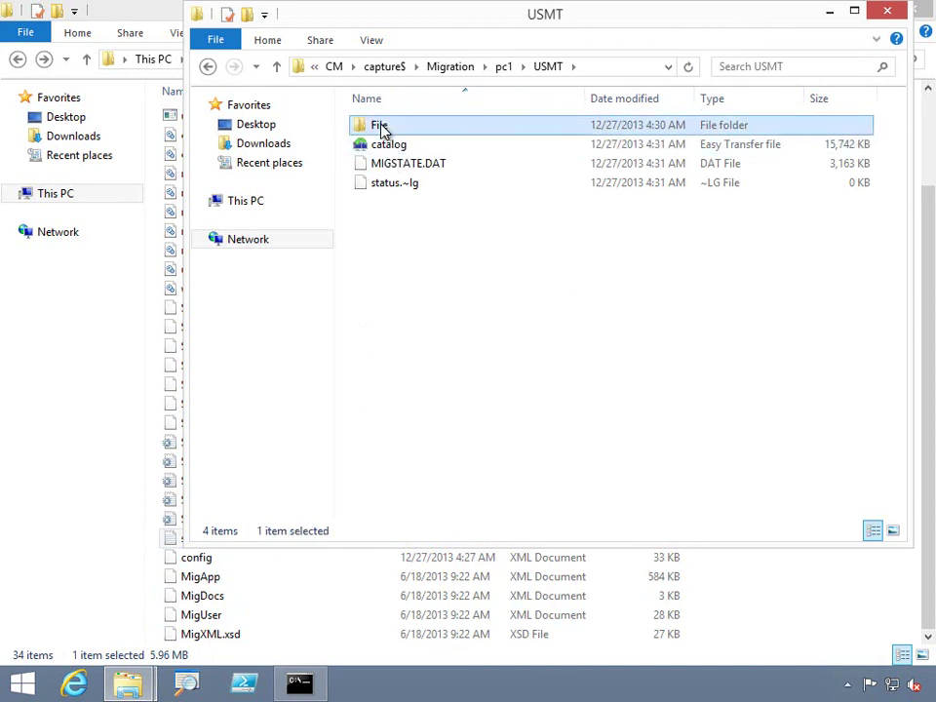
double_click(382, 127)
double_click(384, 131)
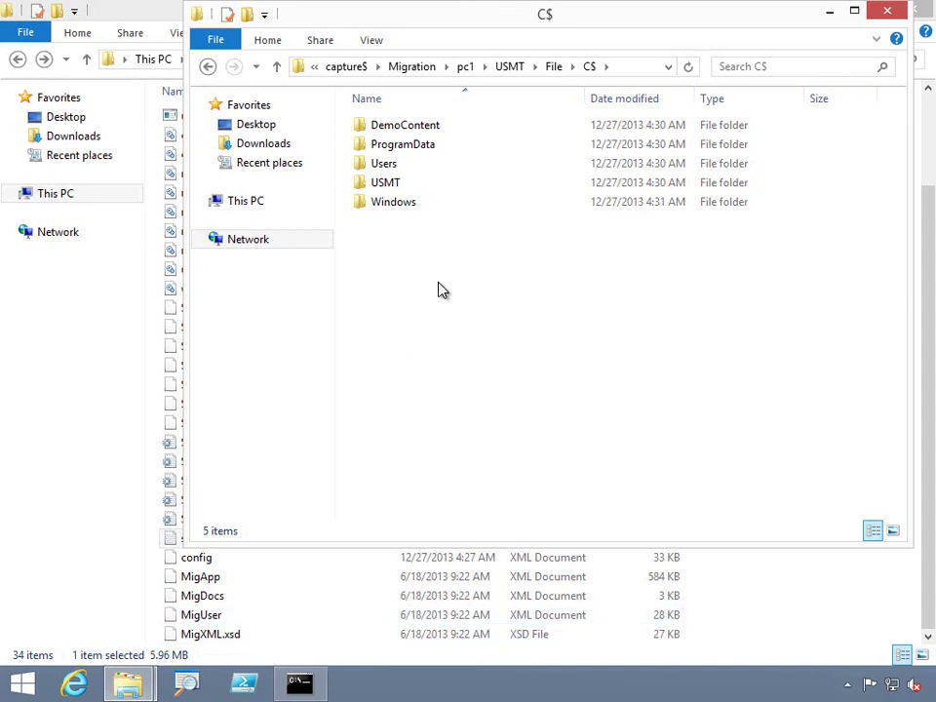
Step: In the Command Prompt, enter without running: loadstate i:\pc1 /i:migapp.xml
click(301, 687)
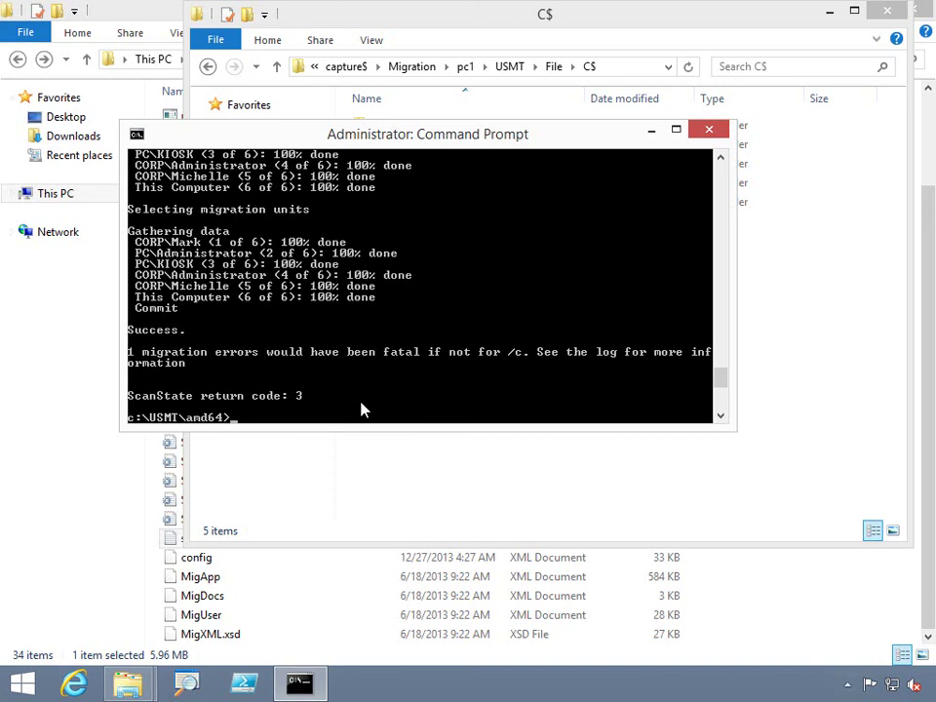
text(loadstate)
text(i:\p)
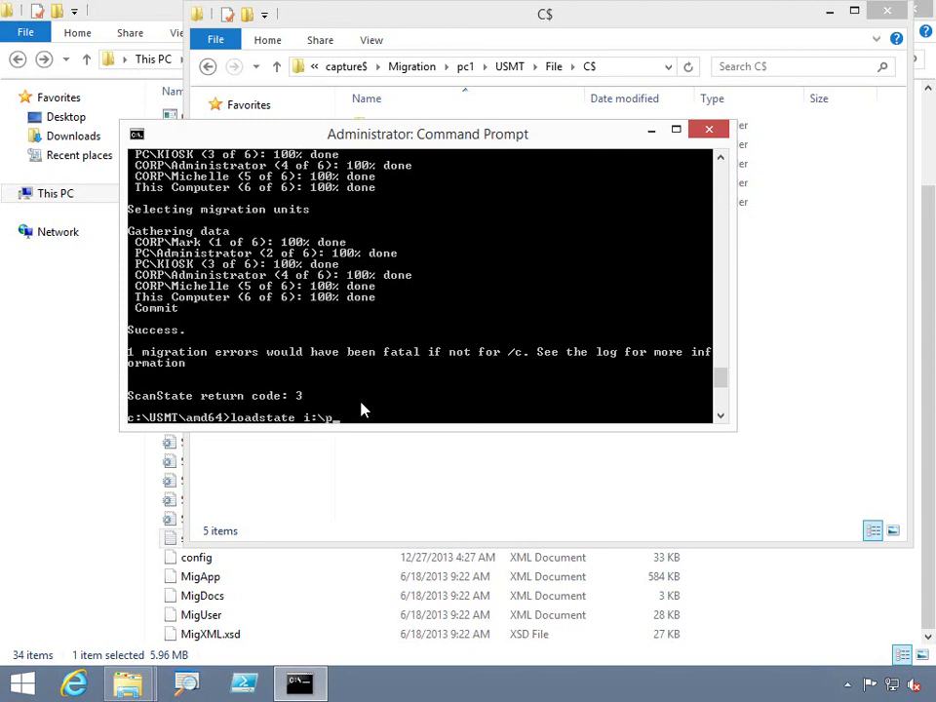
text(c1 /i:migapp/)
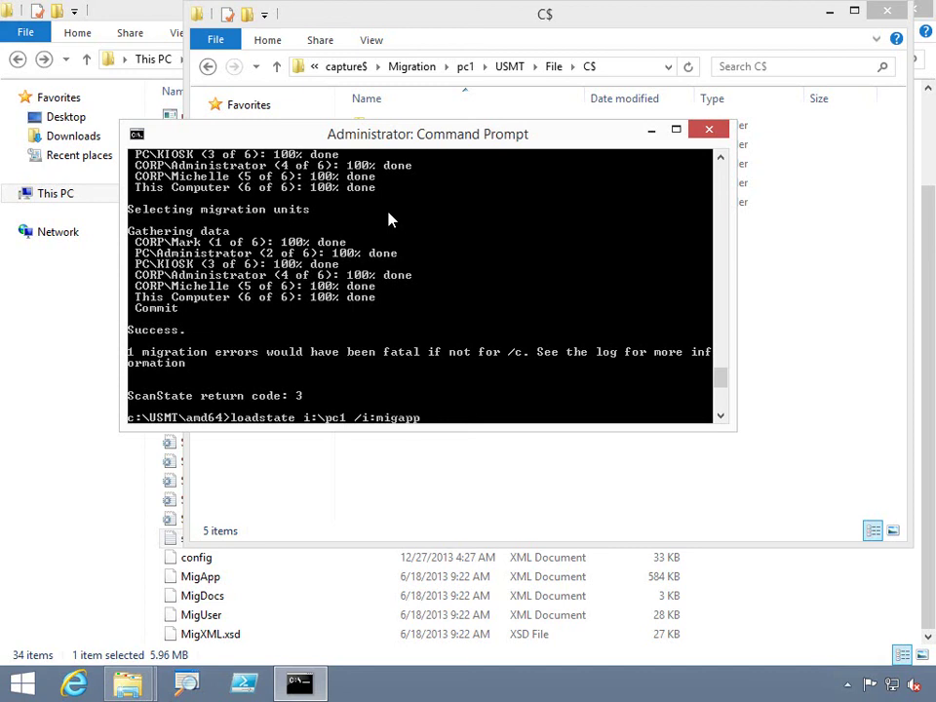
key(BackSpace)
text(.xml)
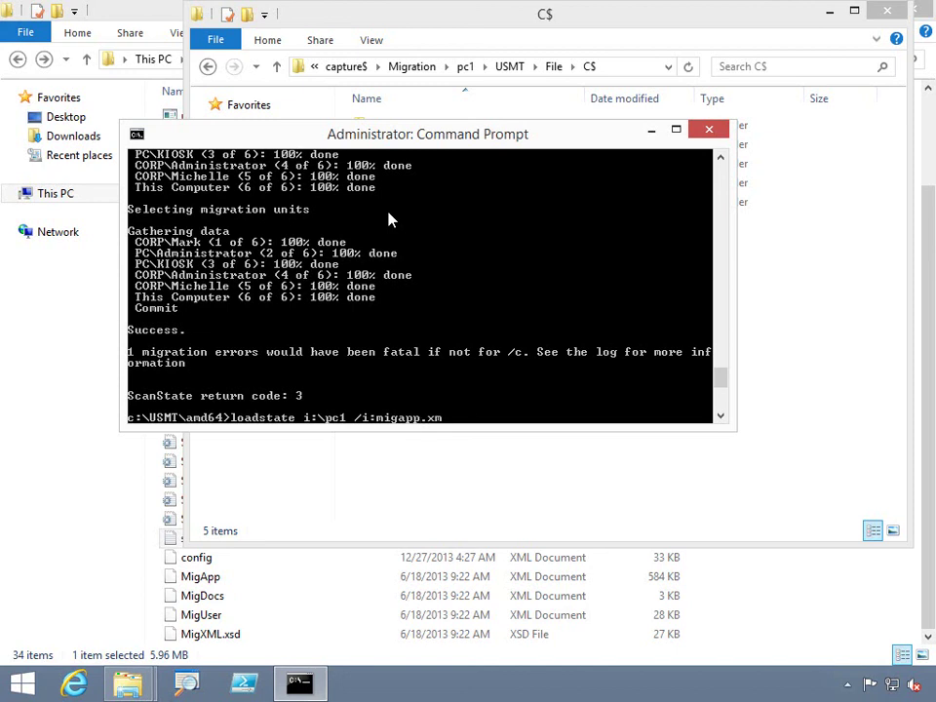